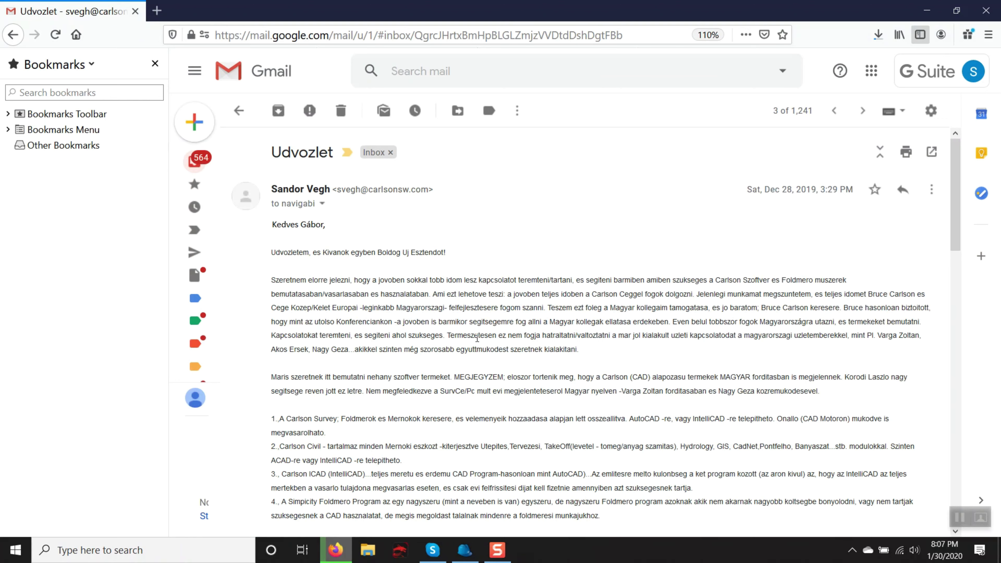
# Step: Copy the 30 Day Demo serial number listed under Carlson Survey (IntelliCAD / ACAD Addon) in the email
pyautogui.scroll(-8, 489, 331)
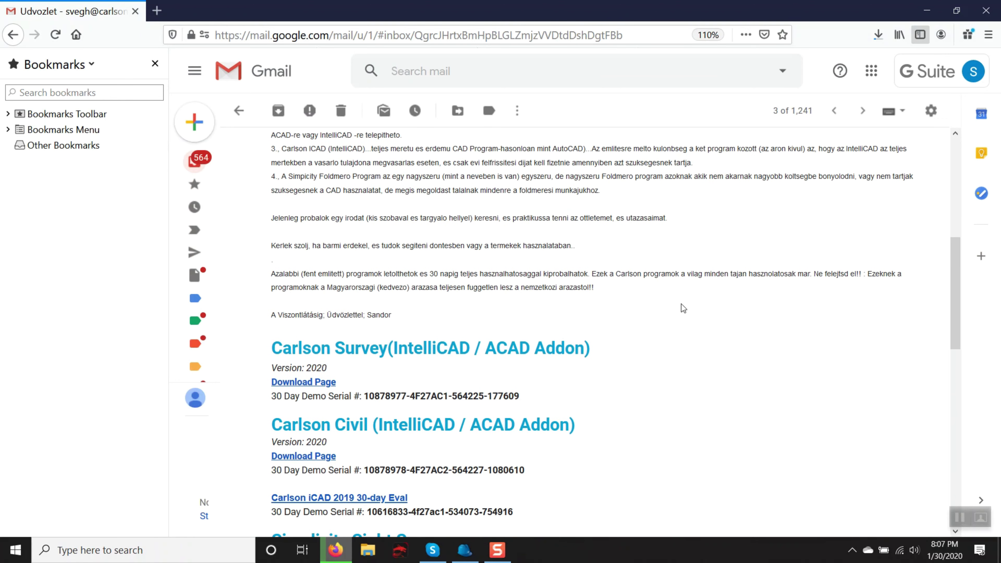
pyautogui.scroll(-2, 625, 333)
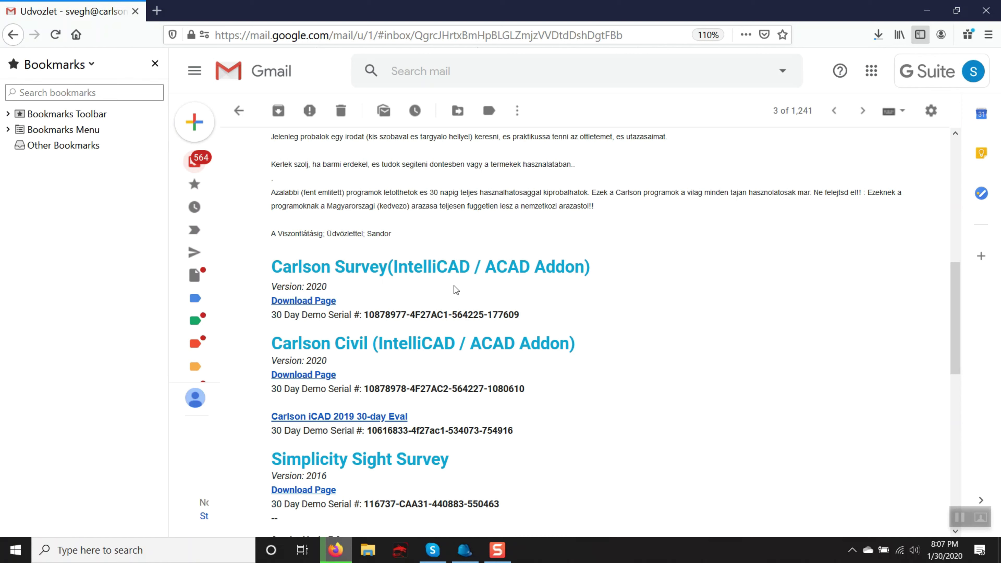
pyautogui.moveTo(520, 314); pyautogui.dragTo(363, 315)
pyautogui.rightClick(412, 316)
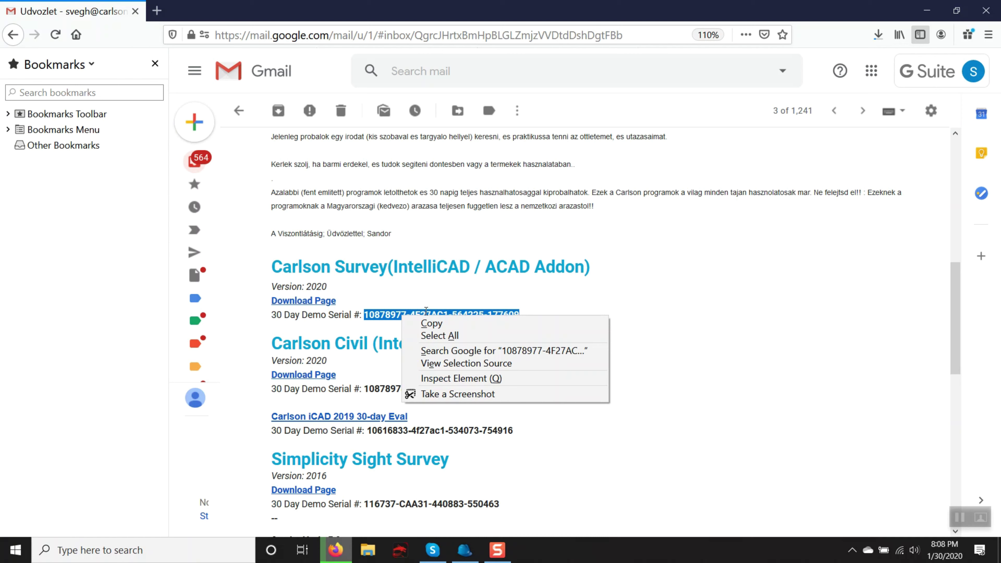
pyautogui.click(441, 321)
pyautogui.click(529, 300)
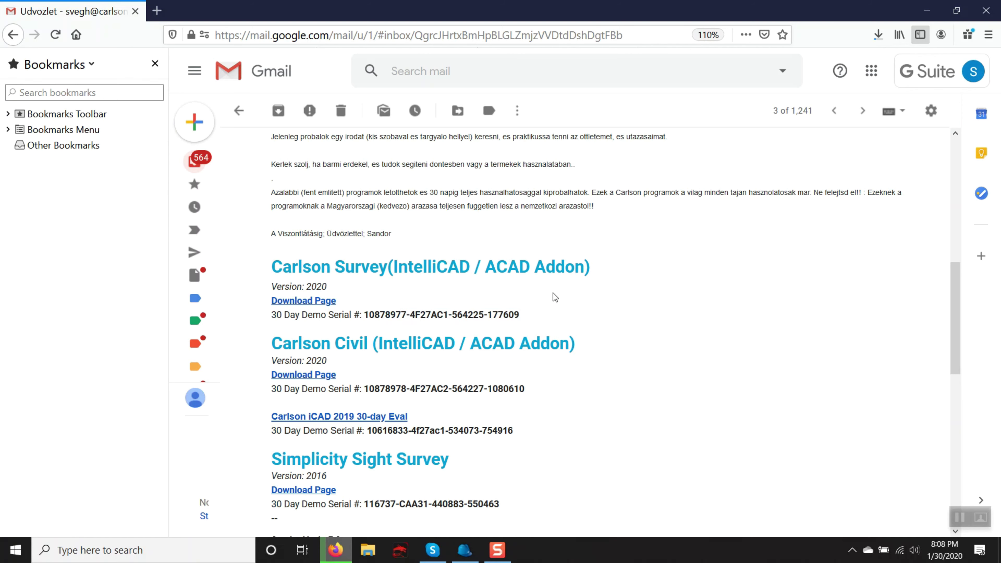
# Step: Follow the Carlson Survey download page link in the email and save the Carlson2020_64bit.exe installer
pyautogui.click(308, 302)
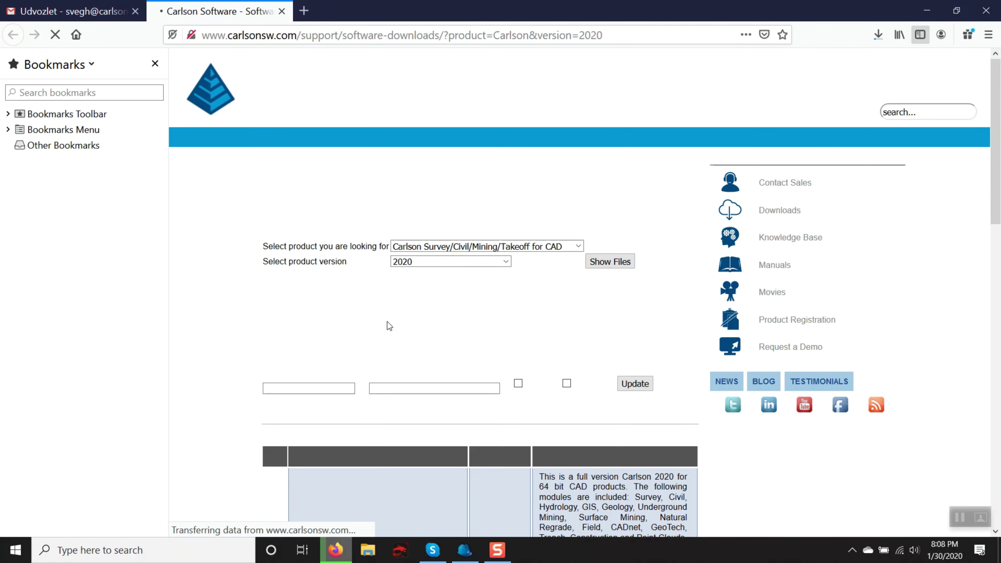
pyautogui.scroll(-3, 409, 298)
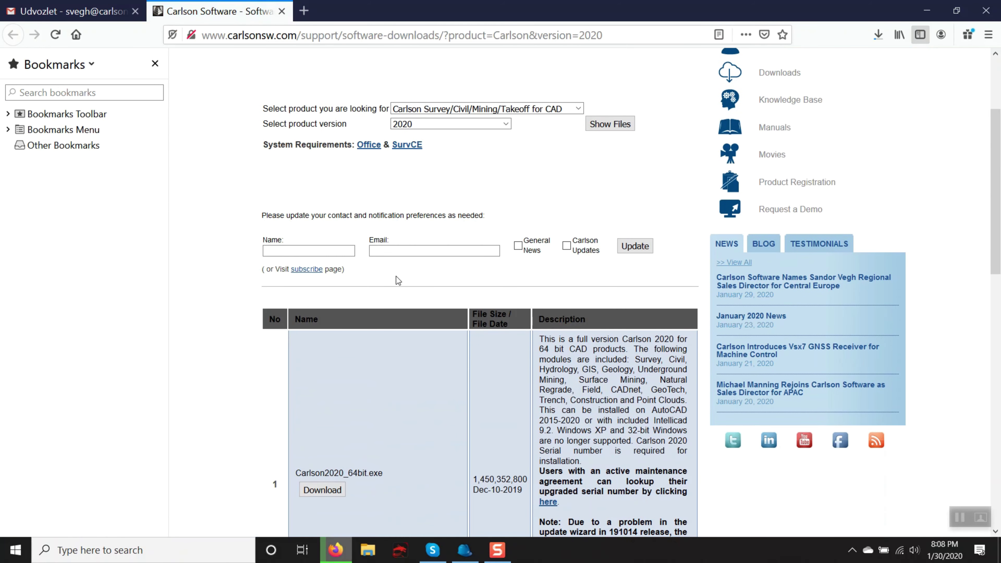
pyautogui.scroll(-5, 400, 272)
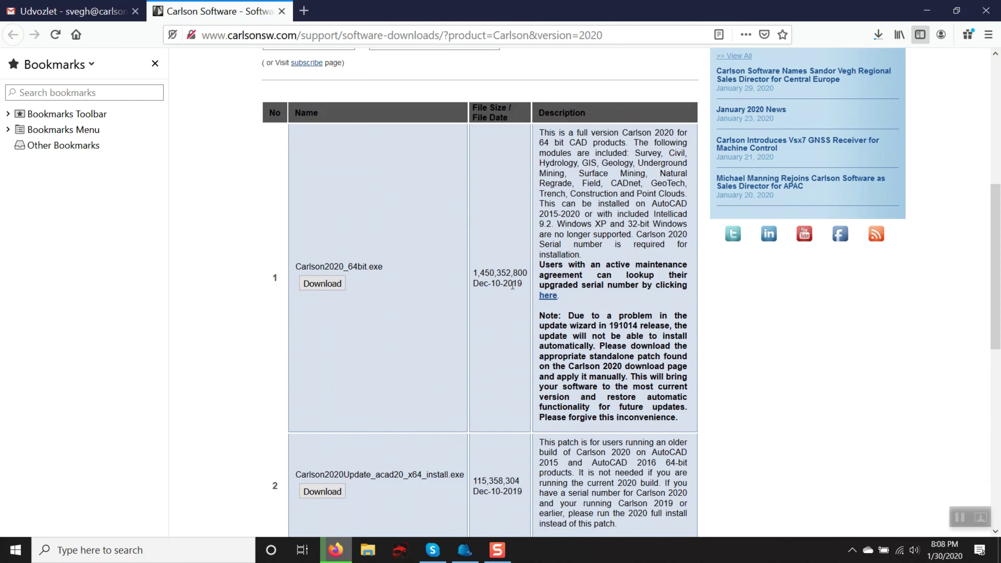
pyautogui.click(322, 284)
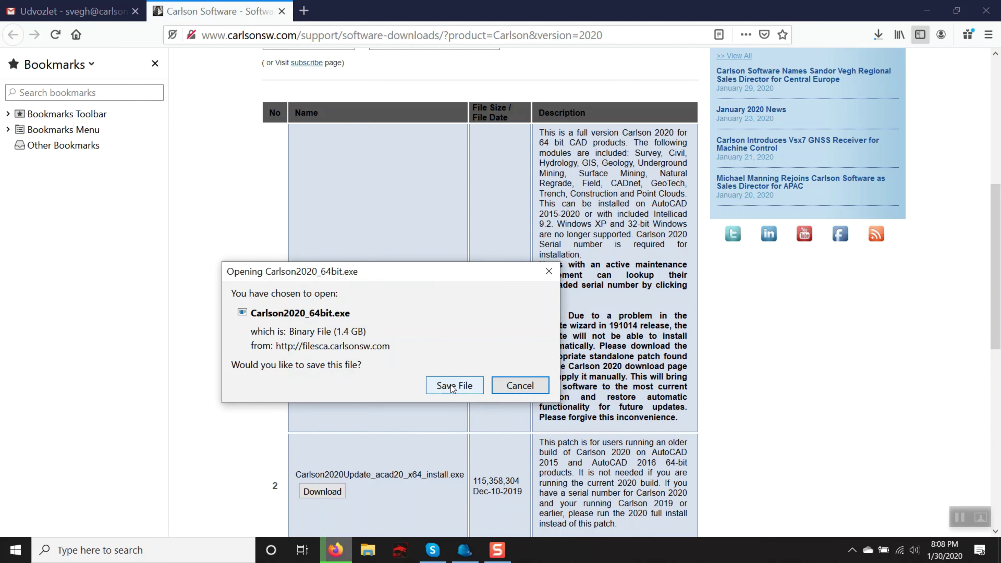
pyautogui.click(453, 386)
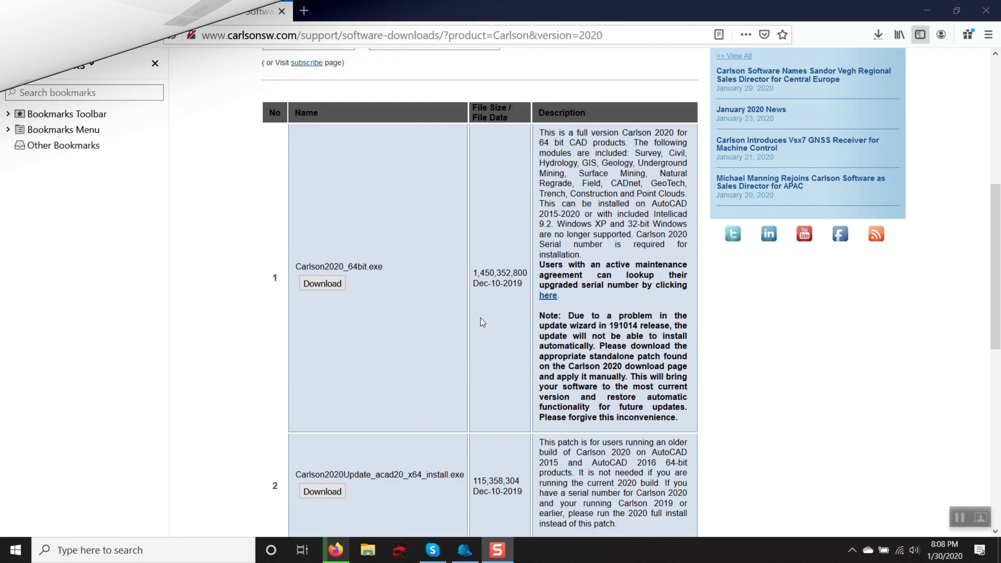
# Step: Switch to File Explorer and launch the Carlson2020_64bit installer from the Downloads folder on Data Disk (D:)
pyautogui.click(367, 549)
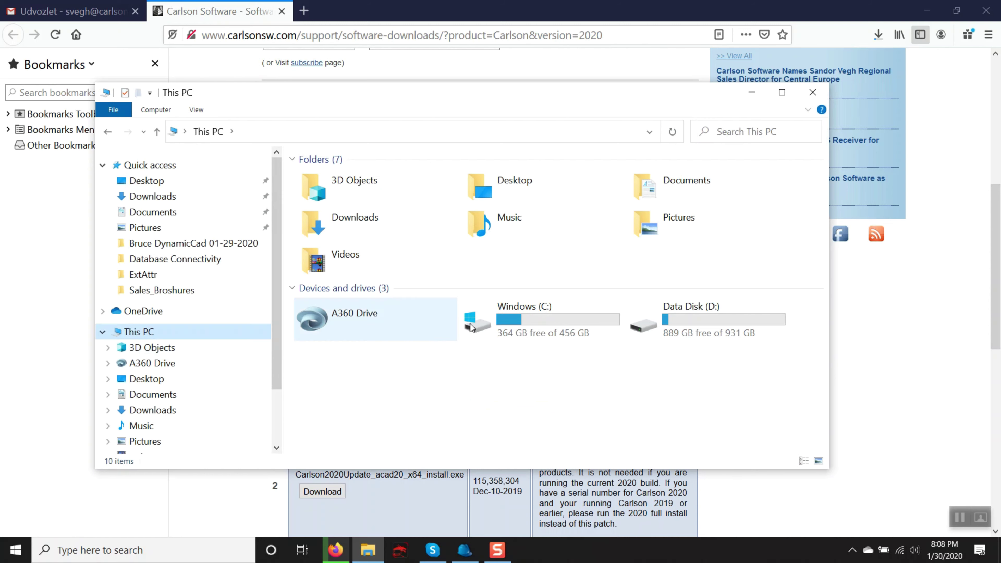
pyautogui.click(699, 319)
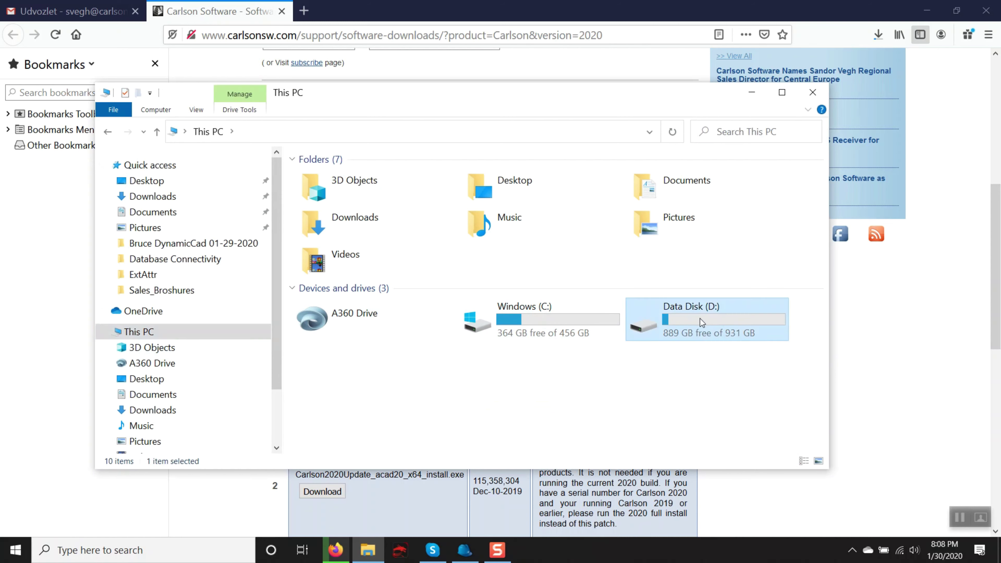
pyautogui.doubleClick(700, 319)
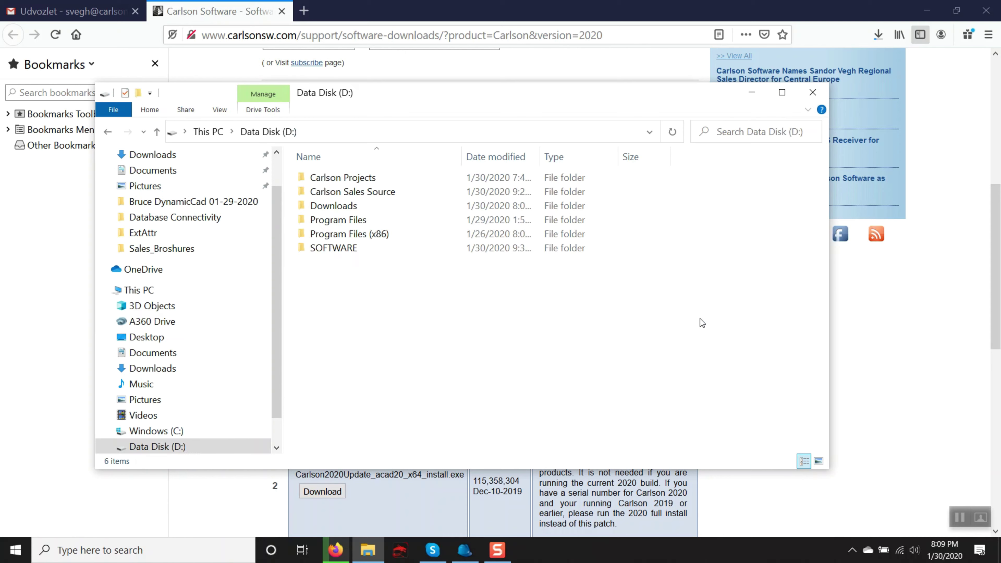
pyautogui.doubleClick(320, 206)
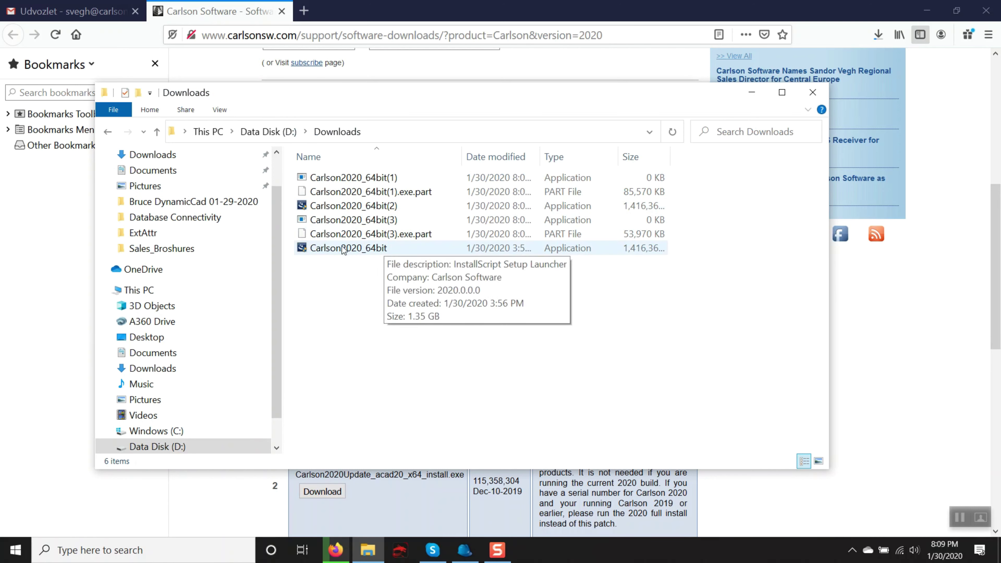
pyautogui.click(356, 247)
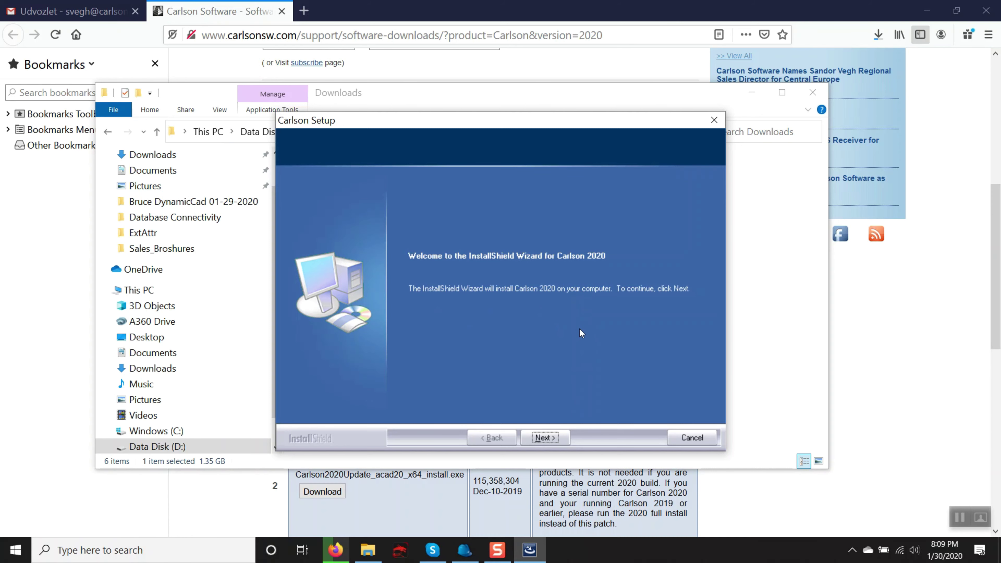
# Step: Start the Carlson 2020 setup wizard, look through the license agreement and accept its terms
pyautogui.click(555, 438)
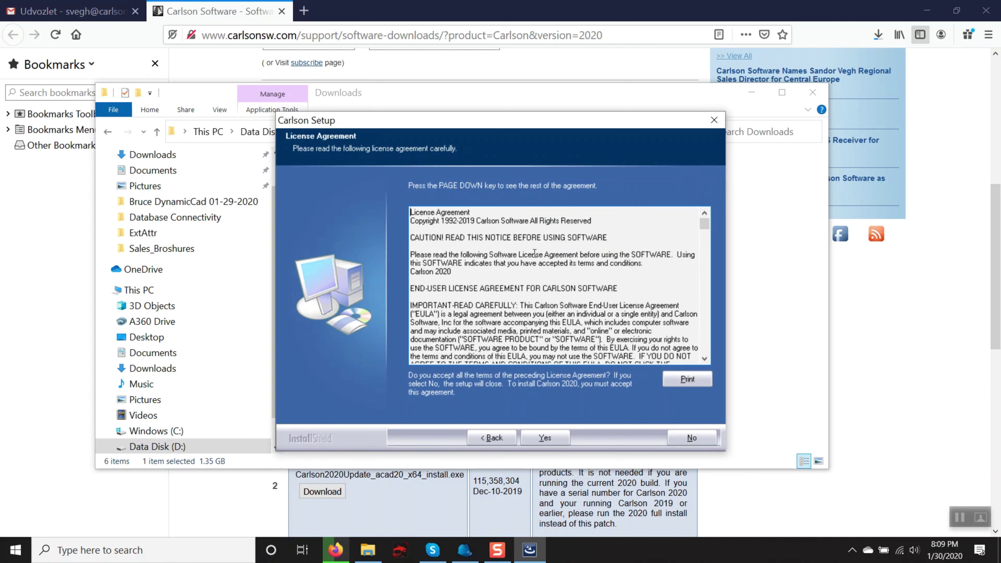
pyautogui.scroll(-10, 535, 252)
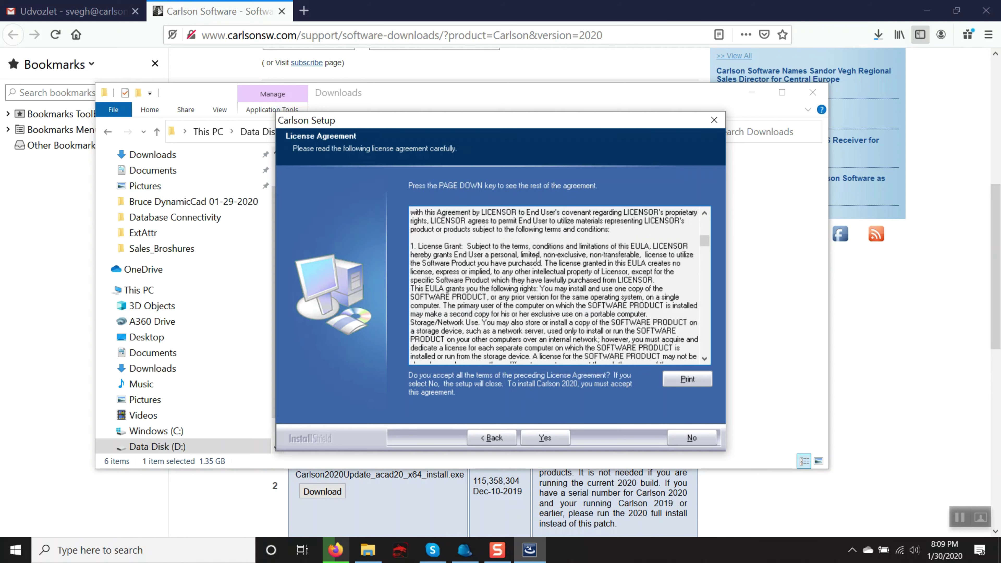
pyautogui.scroll(-10, 535, 258)
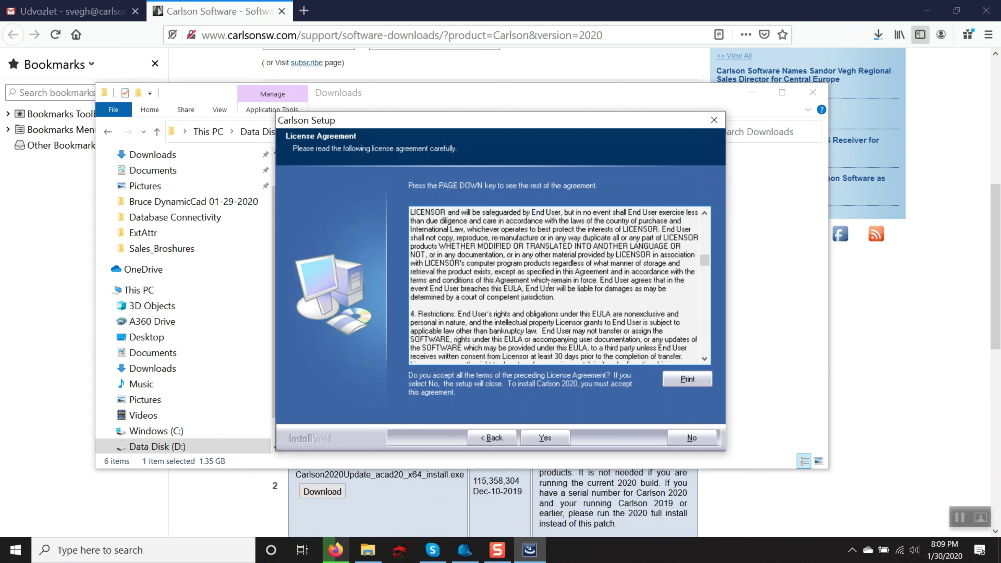
pyautogui.scroll(-10, 548, 282)
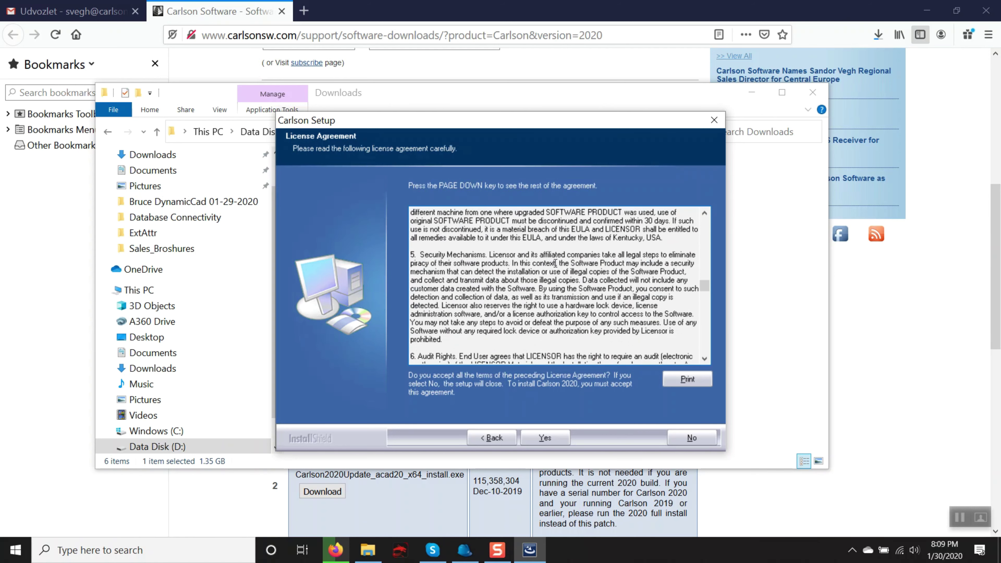
pyautogui.click(547, 438)
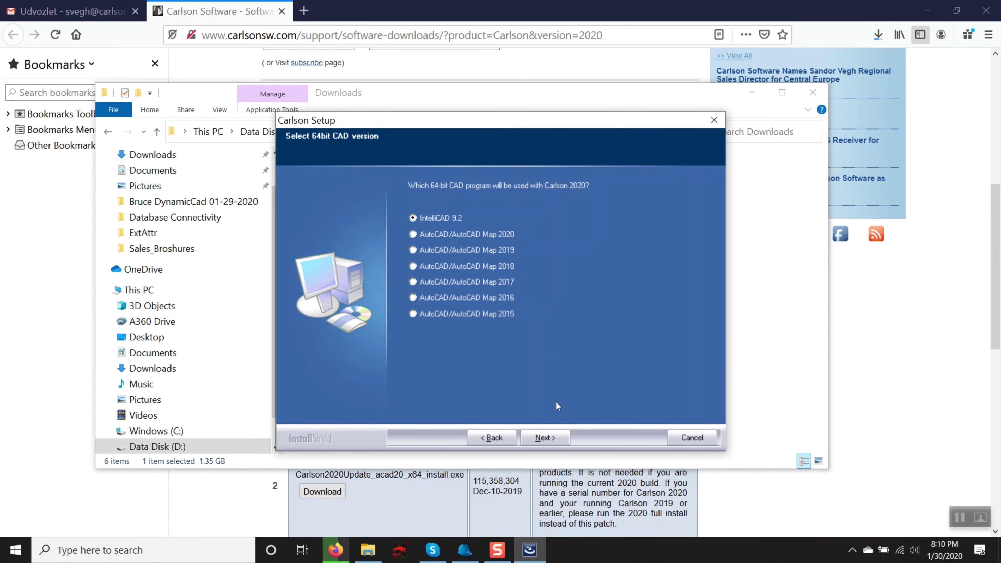
# Step: Confirm IntelliCAD 9.2 as the CAD program and paste the copied demo serial number into the Serial # field
pyautogui.click(545, 438)
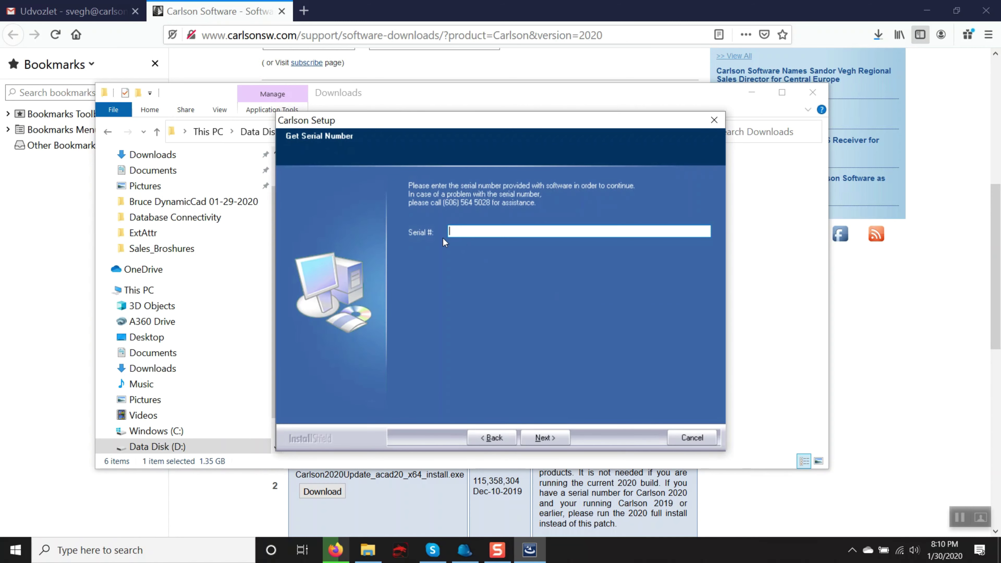
pyautogui.rightClick(471, 233)
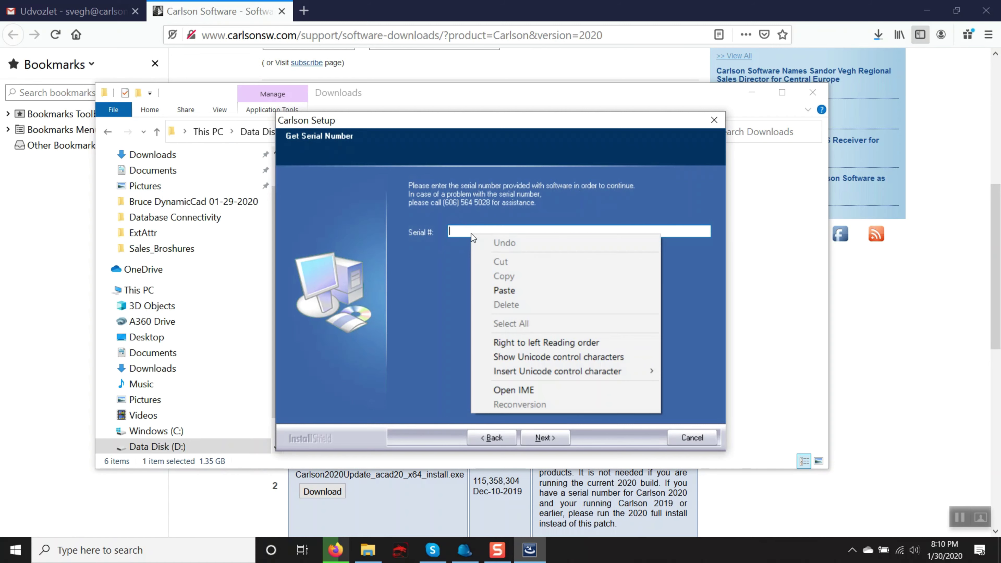
pyautogui.click(514, 291)
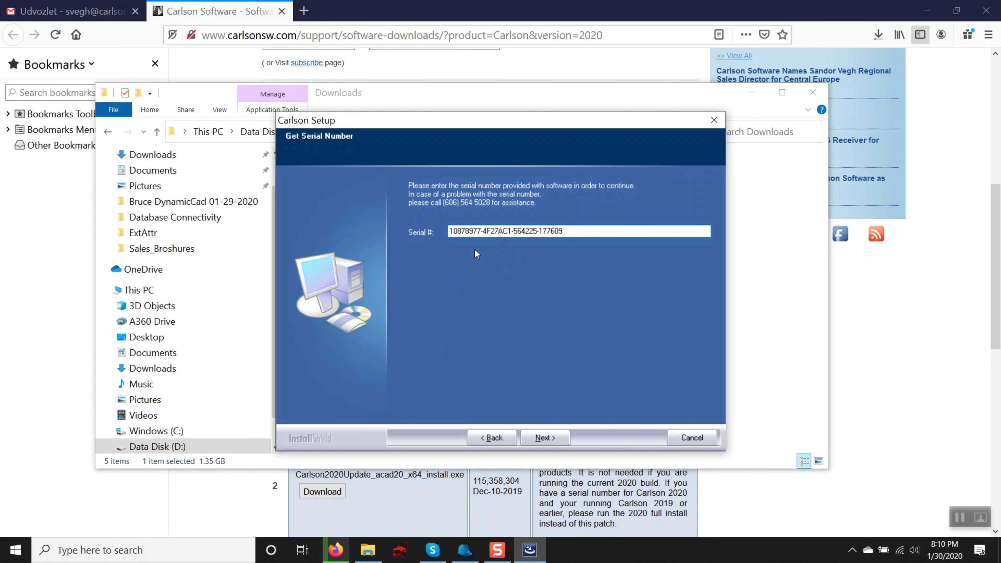
pyautogui.click(548, 434)
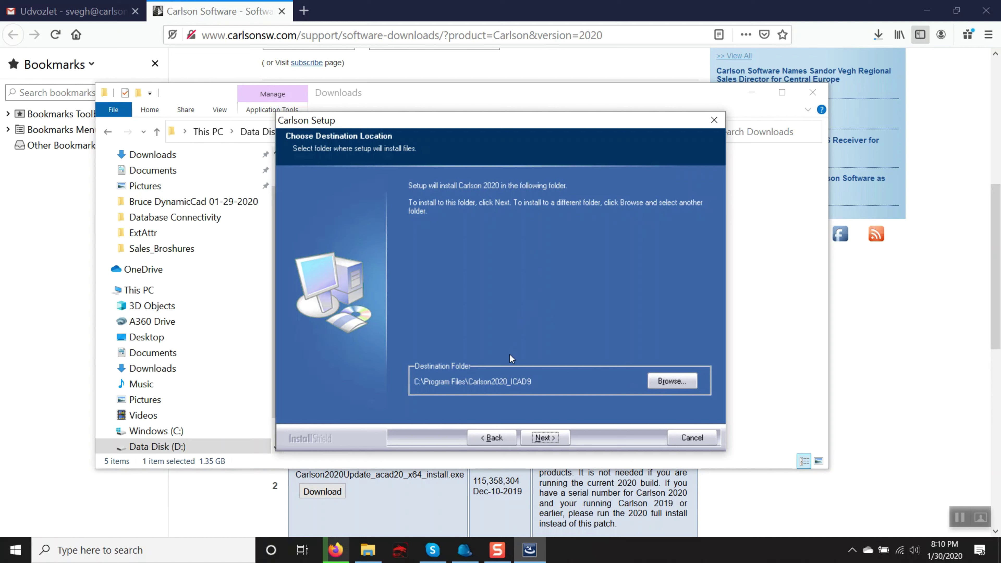
# Step: Set the installation folder to D:\Program Files\Carlson2020_ICAD9 and confirm it
pyautogui.click(677, 382)
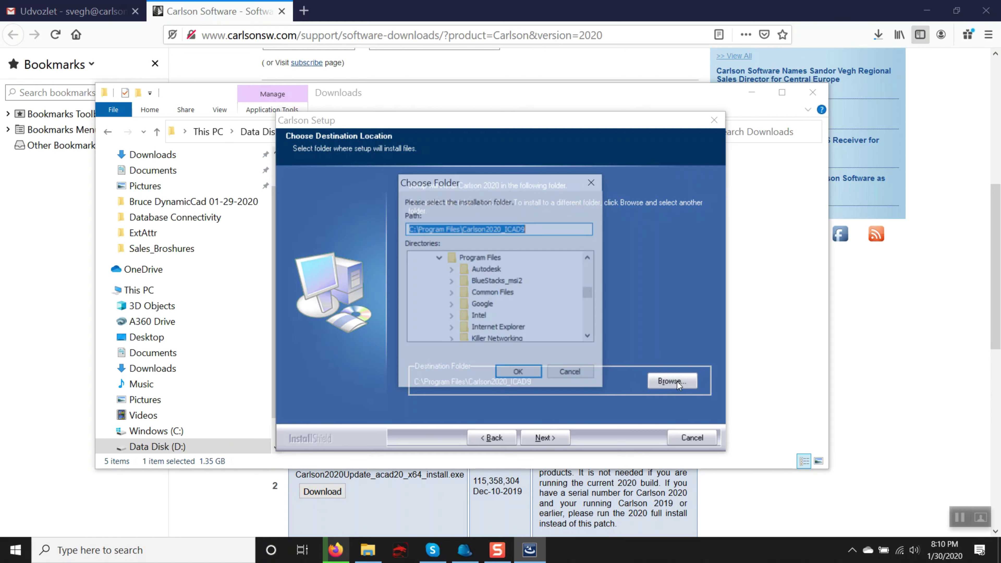
pyautogui.click(411, 230)
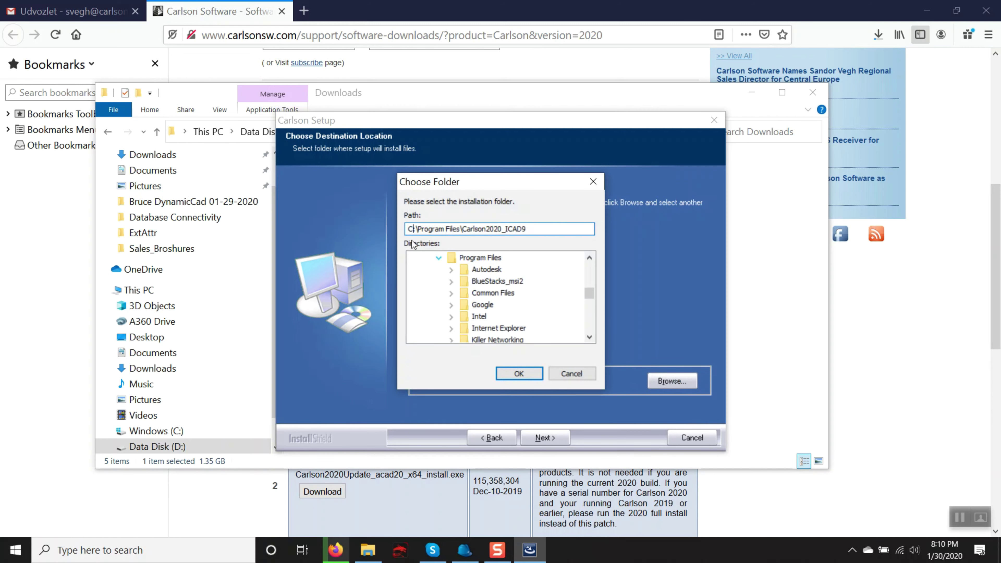
pyautogui.press('BackSpace')
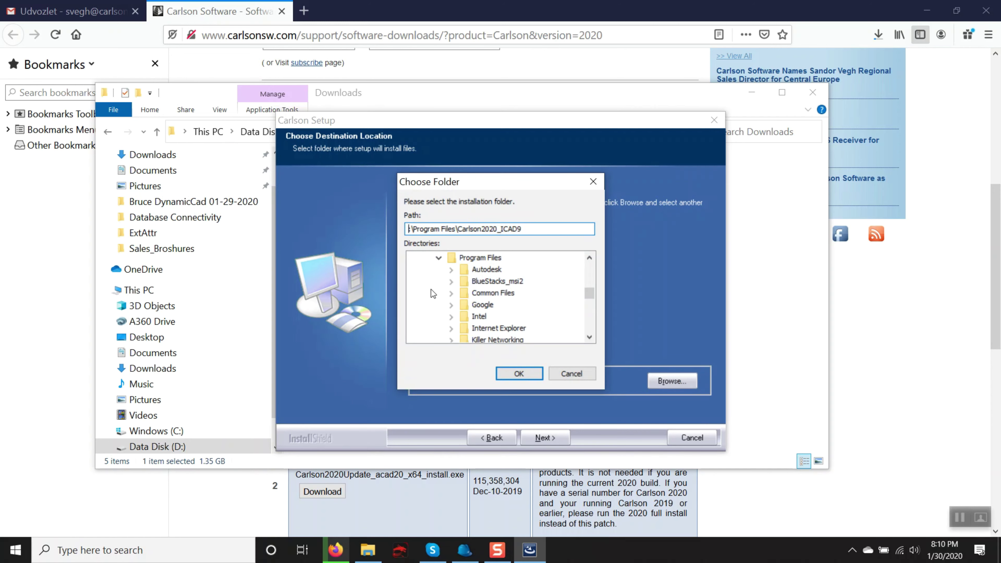
pyautogui.write('D')
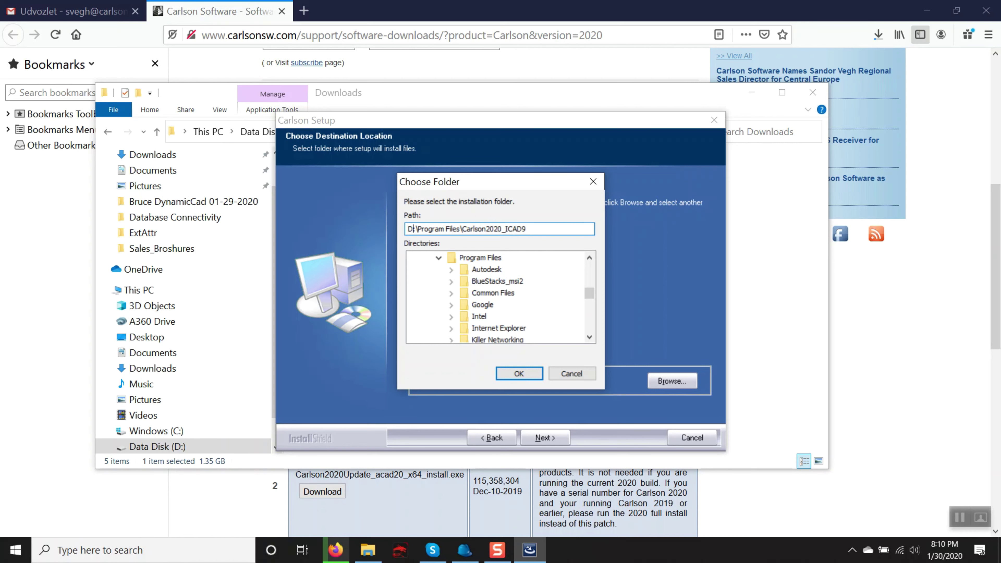
pyautogui.click(512, 371)
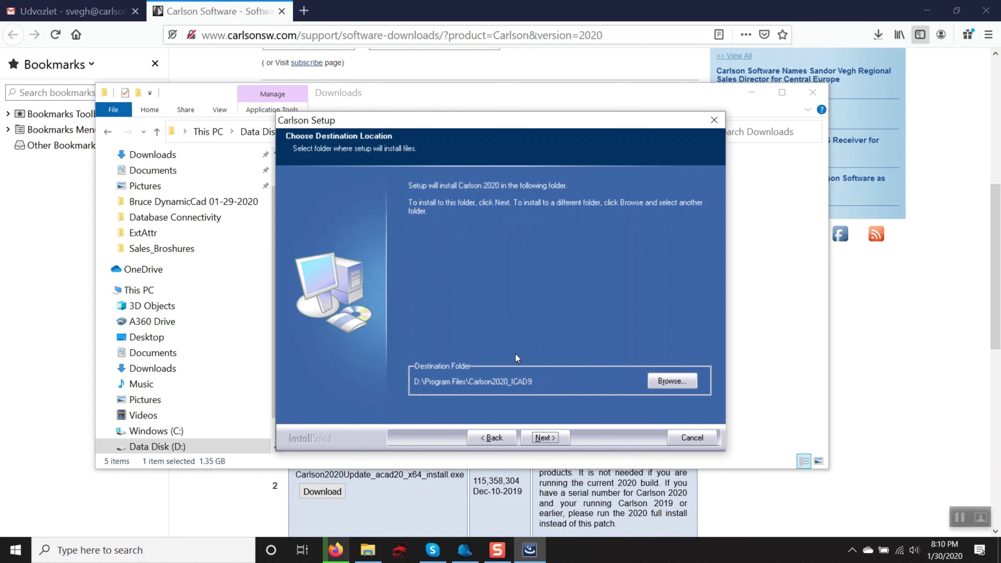
pyautogui.click(552, 442)
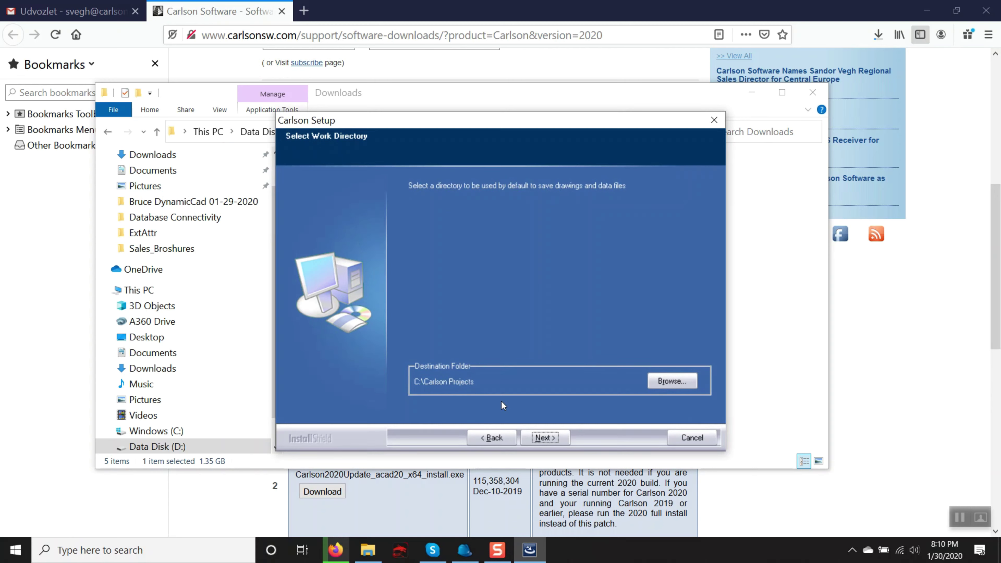
# Step: Set the work directory for drawings and data files to D:\Carlson Projects and confirm it
pyautogui.click(672, 380)
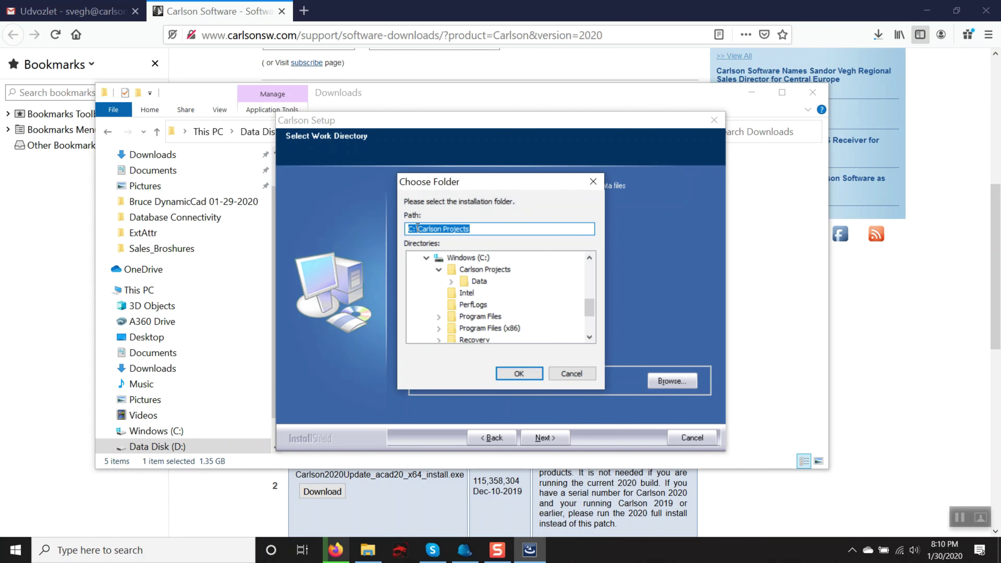
pyautogui.click(416, 228)
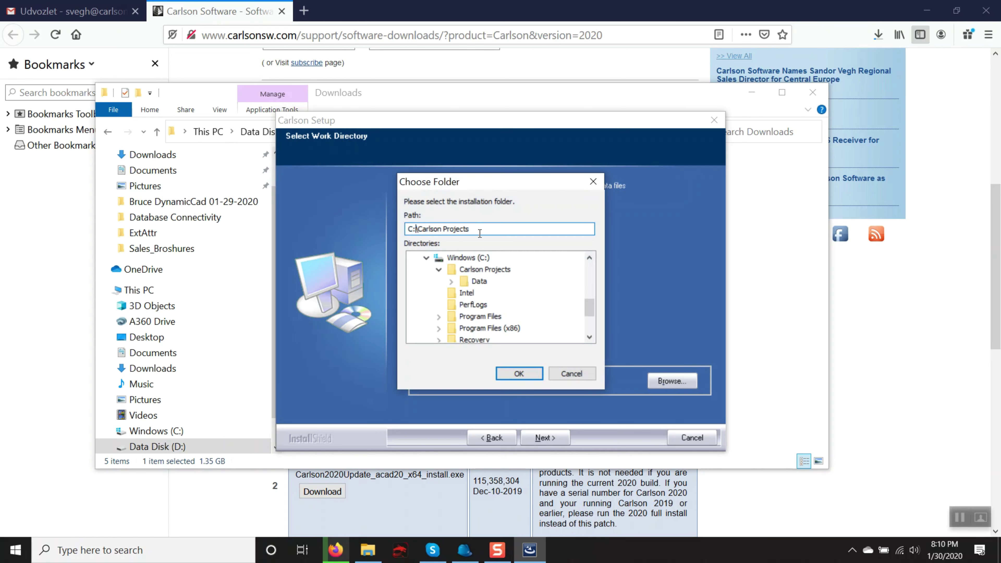
pyautogui.press('BackSpace')
pyautogui.press('BackSpace')
pyautogui.write('D')
pyautogui.click(518, 373)
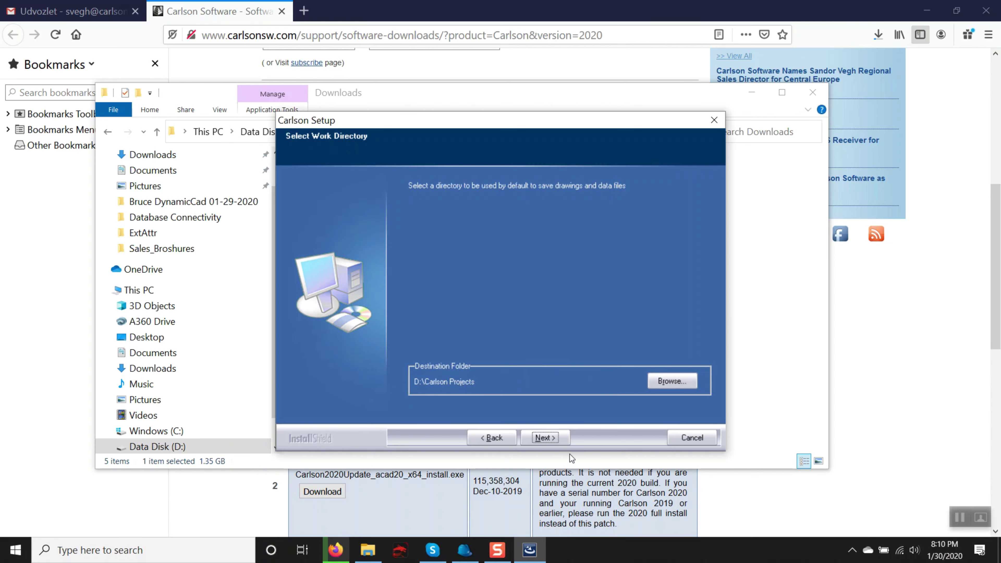
pyautogui.click(547, 438)
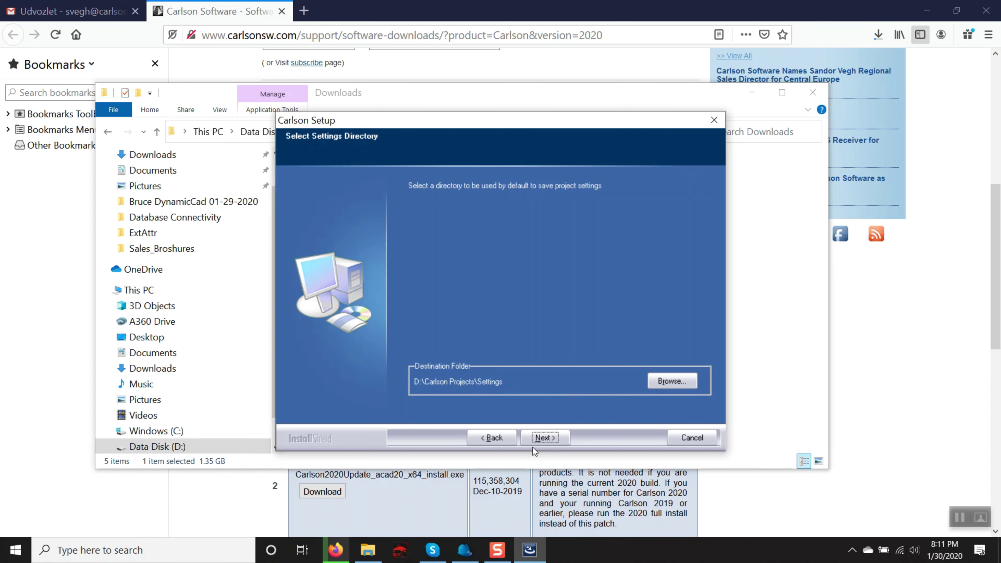
# Step: Accept D:\Carlson Projects\Settings as the settings directory and Hungarian as the language, continuing past the settings summary
pyautogui.click(540, 442)
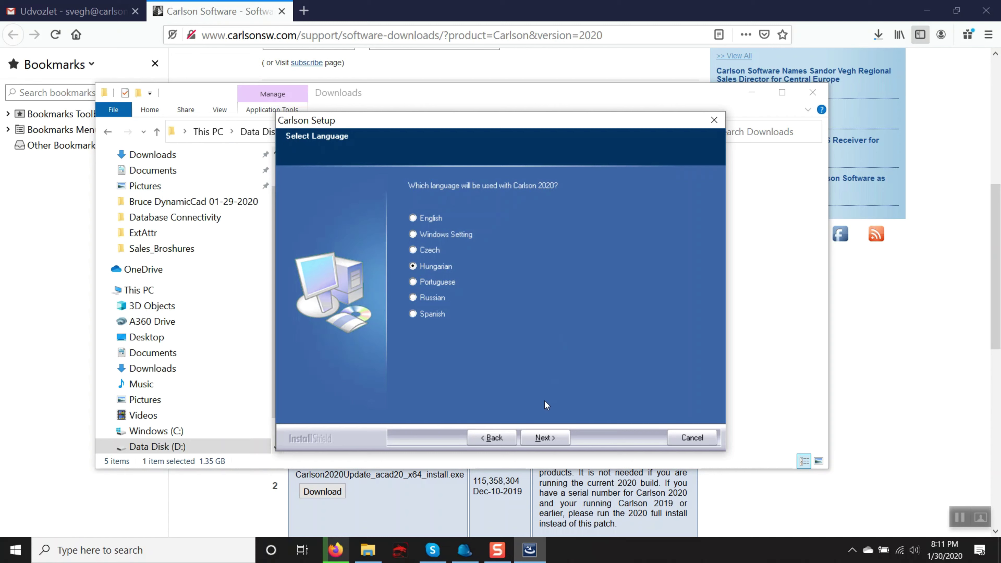
pyautogui.click(557, 440)
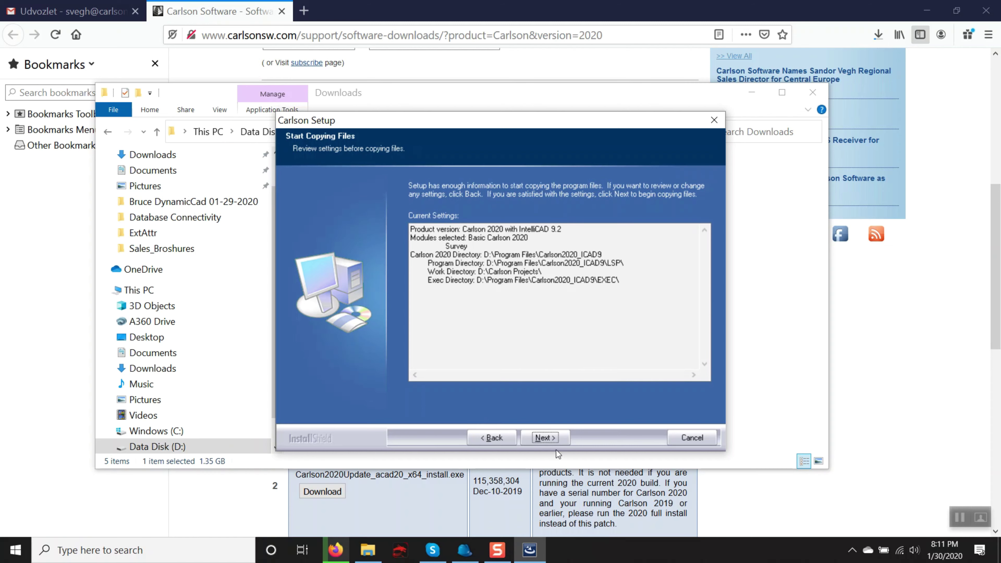
pyautogui.click(551, 439)
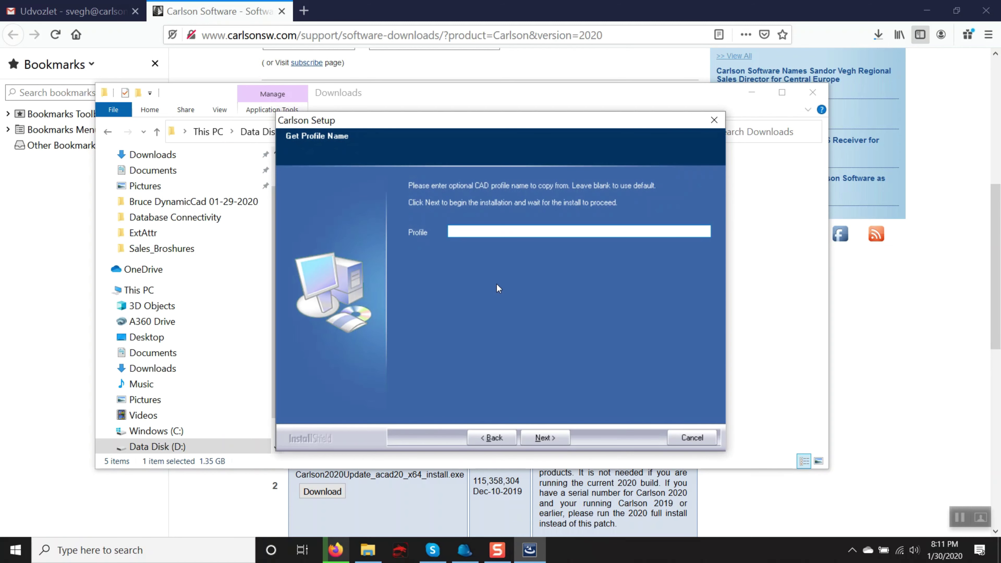
# Step: Run the installation with the CAD profile name left blank, finish the setup wizard and show the desktop
pyautogui.click(471, 232)
pyautogui.click(551, 437)
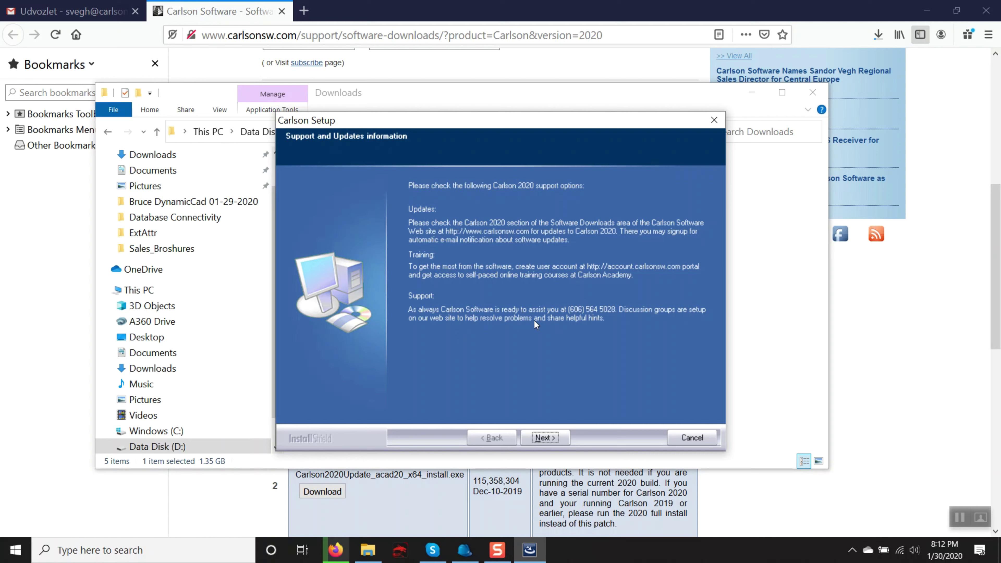
pyautogui.click(545, 437)
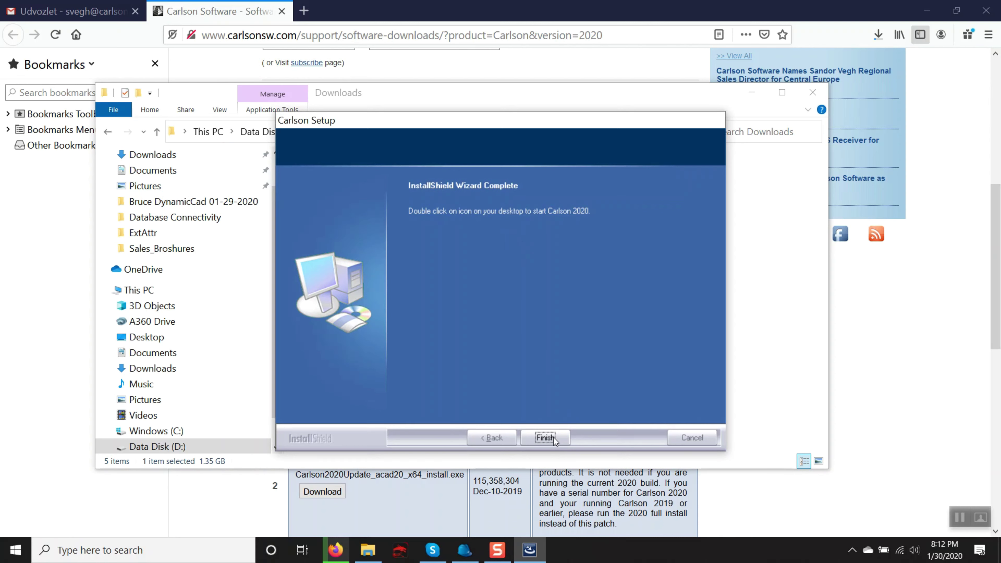
pyautogui.click(546, 437)
pyautogui.press('super+d')
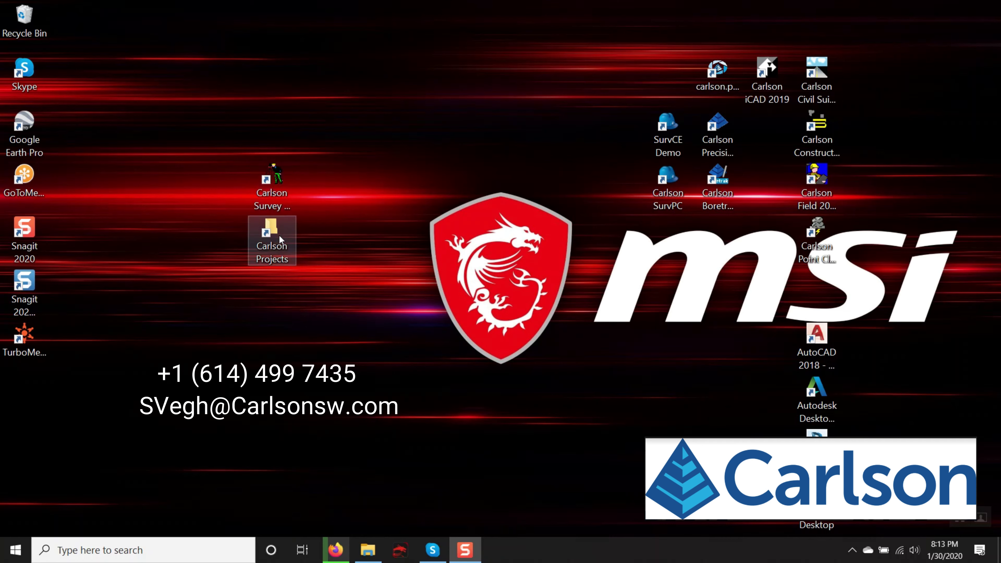